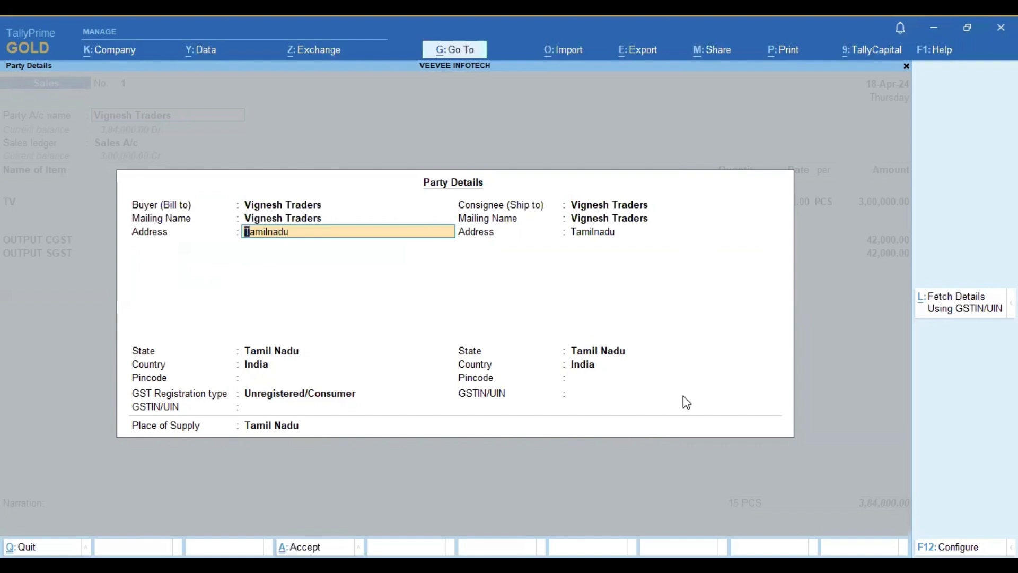
- Close the Vignesh Traders sales voucher and go back to the Gateway of Tally
{"action": "key", "text": "Escape"}
{"action": "key", "text": "Escape"}
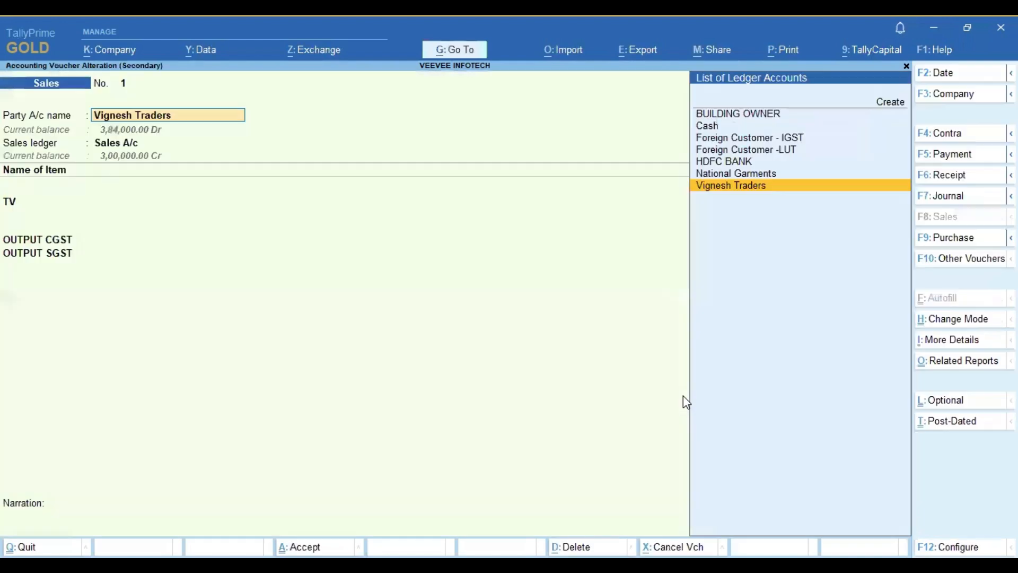
{"action": "key", "text": "Escape"}
{"action": "key", "text": "Escape"}
{"action": "key", "text": "Escape"}
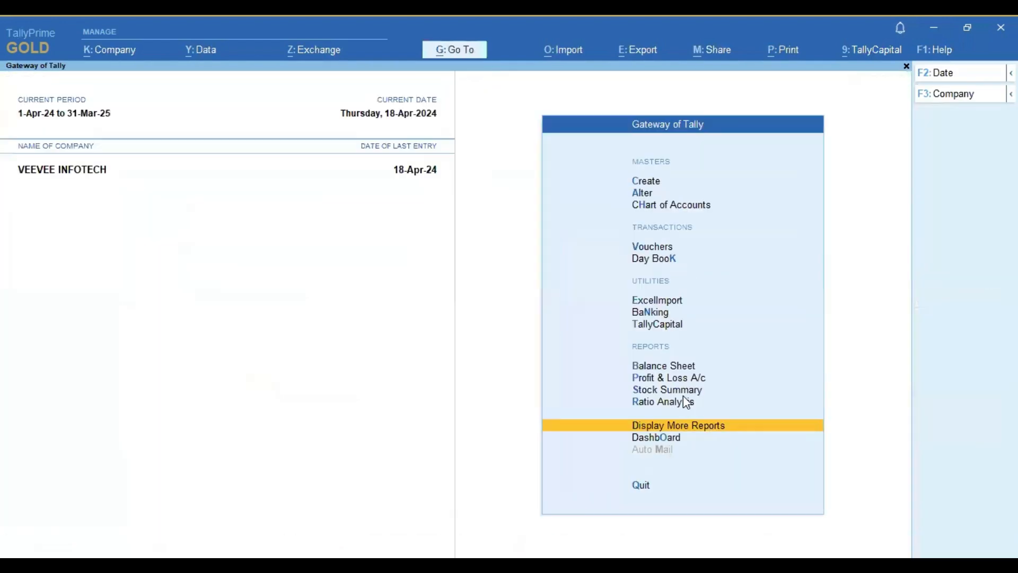
- Start creating a new accounting voucher and change its type to Credit Note
{"action": "key", "text": "Home"}
{"action": "key", "text": "Down"}
{"action": "key", "text": "Down"}
{"action": "key", "text": "Down"}
{"action": "key", "text": "Down"}
{"action": "key", "text": "Up"}
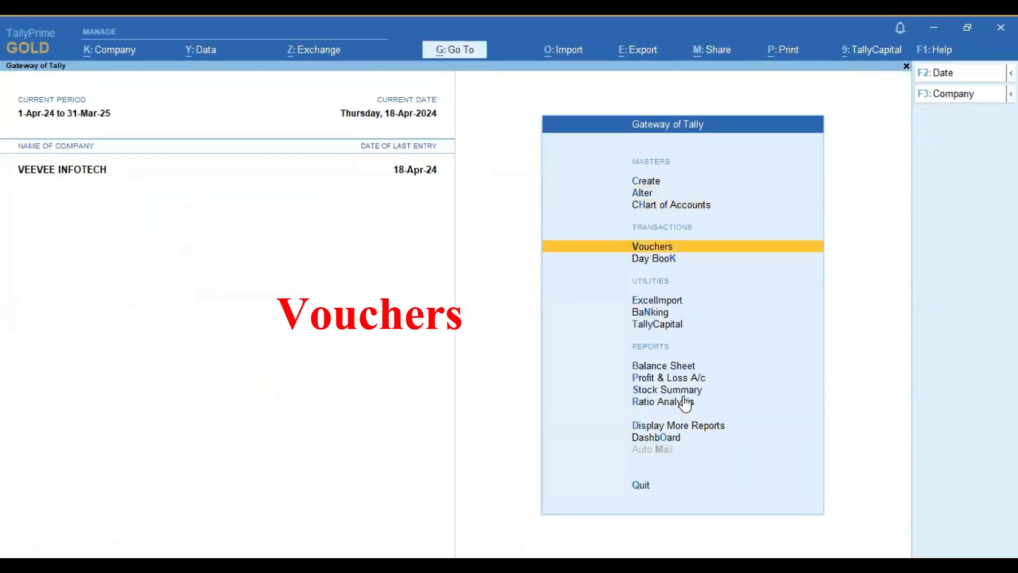
{"action": "key", "text": "Return"}
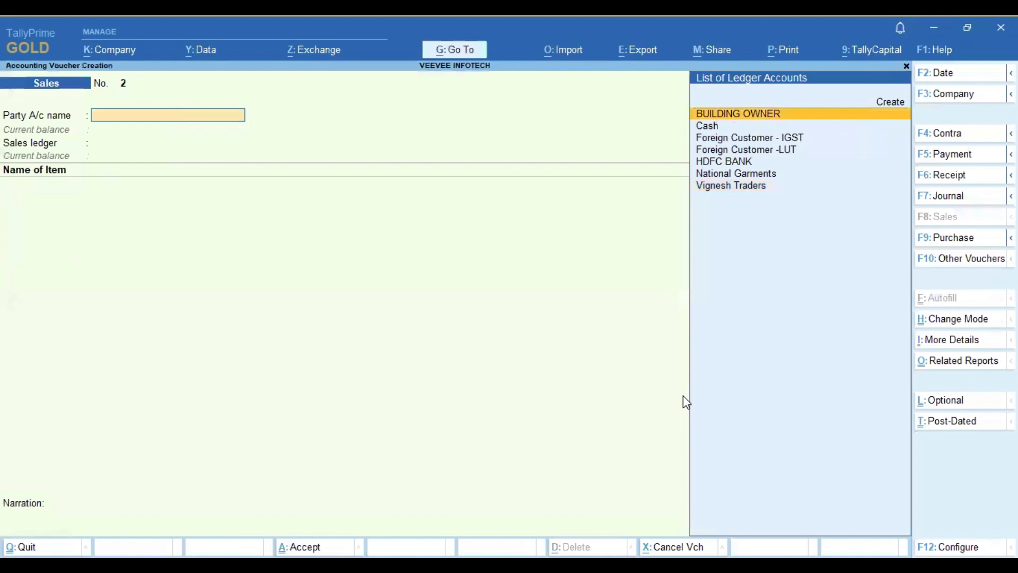
{"action": "left_click", "coordinate": [955, 260]}
{"action": "type", "text": "Cred"}
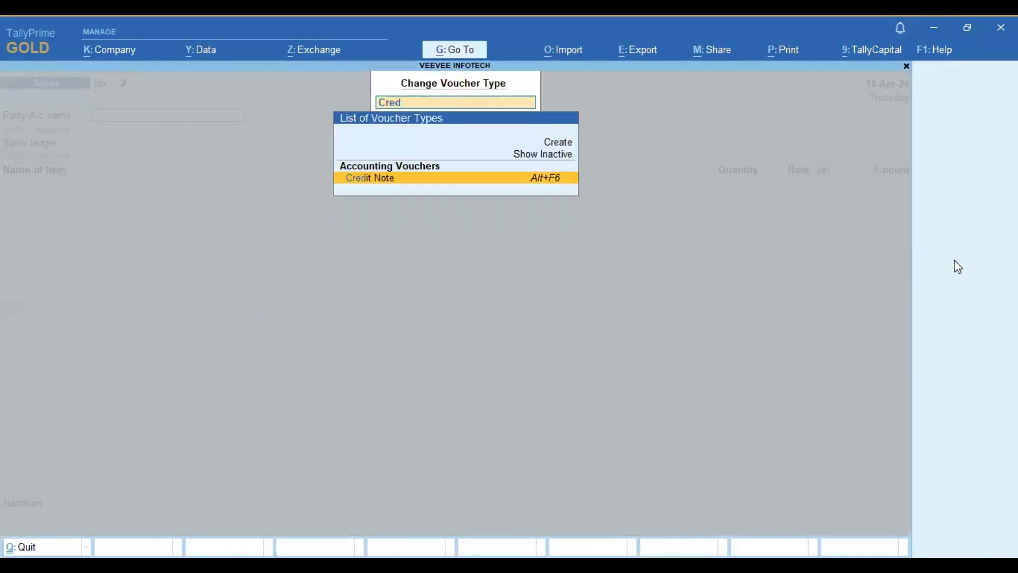
{"action": "key", "text": "Return"}
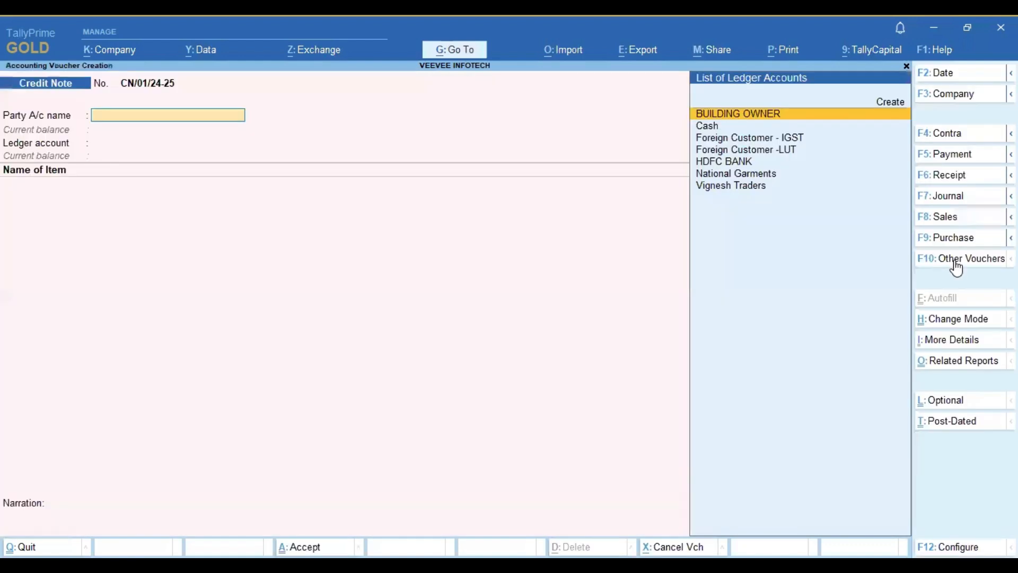
- Set the credit note's voucher date to 22-Apr-24
{"action": "key", "text": "F2"}
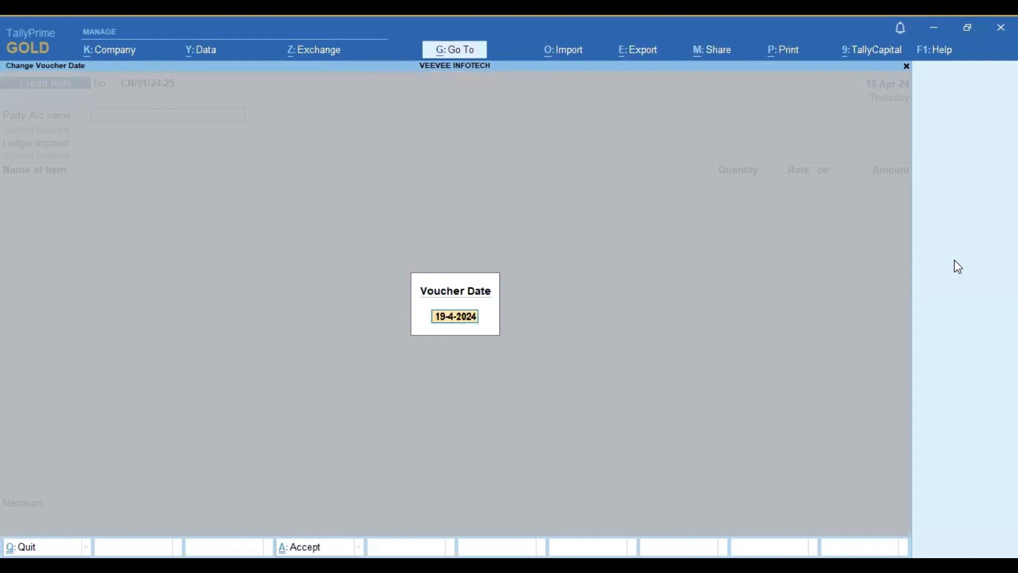
{"action": "type", "text": "22.04"}
{"action": "key", "text": "Return"}
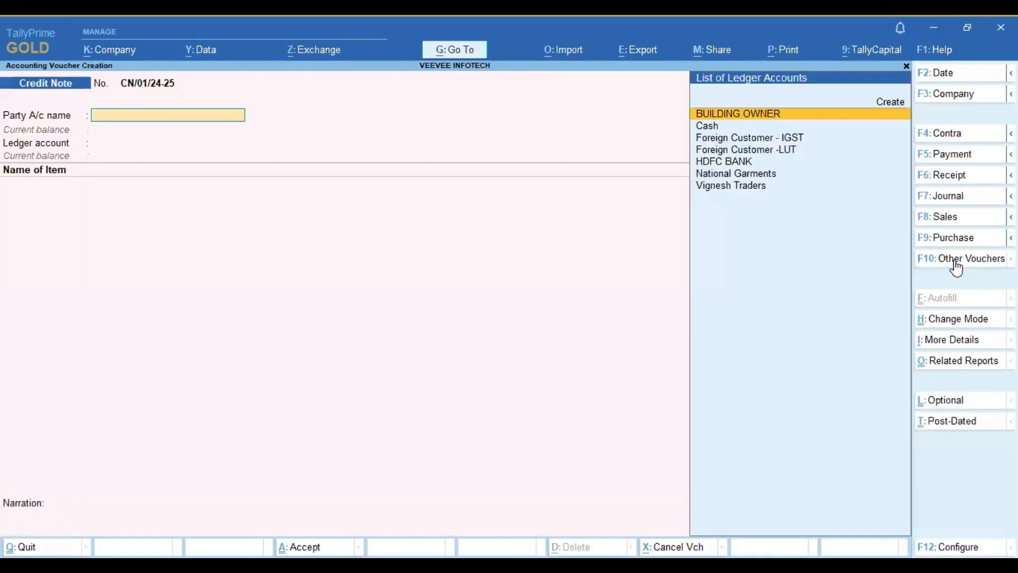
- Choose Vignesh Traders as the party account and leave the tracking and dispatch fields in the receipt details blank
{"action": "type", "text": "Vi"}
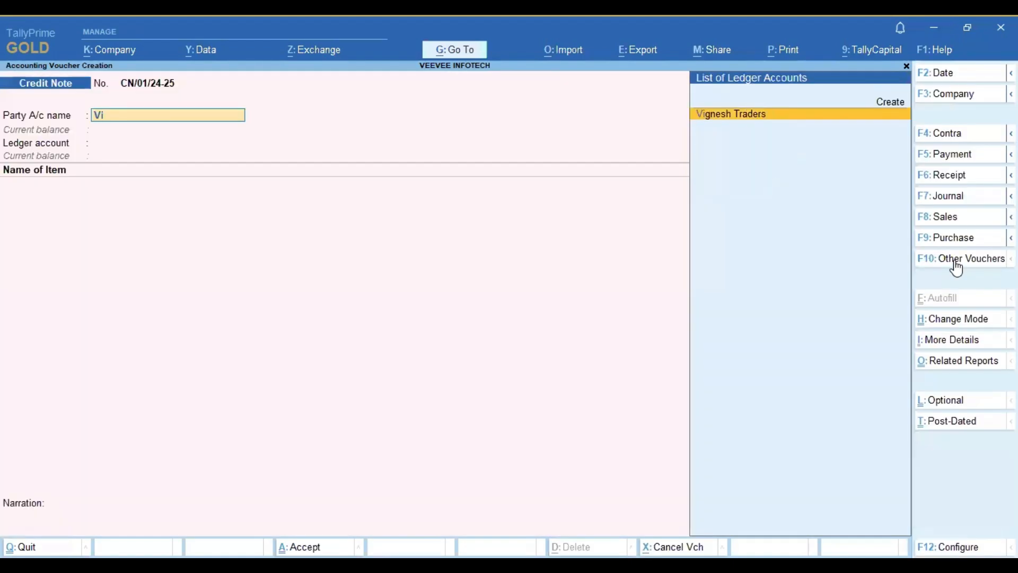
{"action": "key", "text": "Return"}
{"action": "key", "text": "Return"}
{"action": "key", "text": "Return"}
{"action": "key", "text": "Return"}
{"action": "key", "text": "Return"}
{"action": "key", "text": "Return"}
{"action": "key", "text": "Return"}
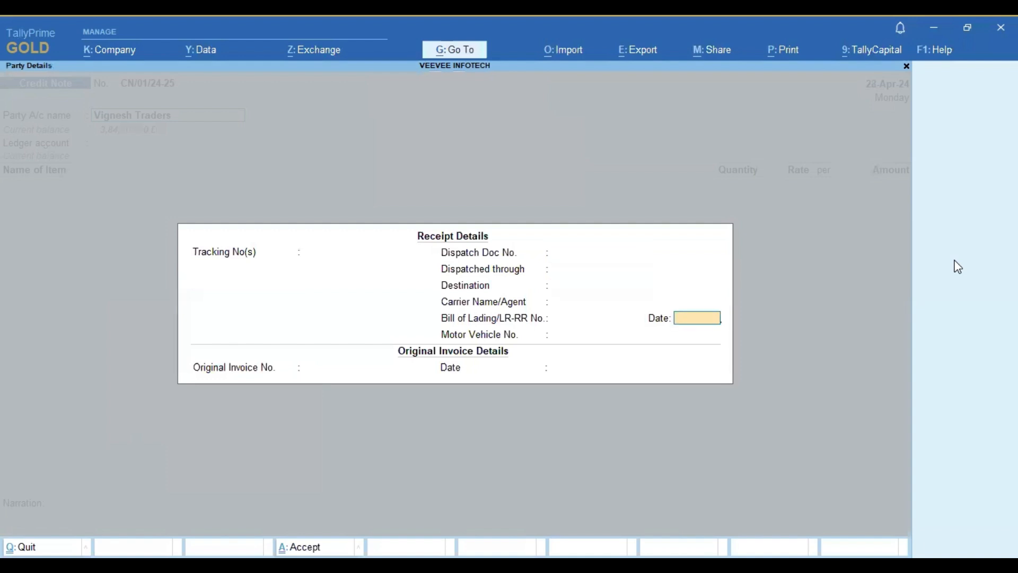
- Enter 1 as the original invoice number and 18-Apr-24 as its date in the original invoice details
{"action": "key", "text": "Return"}
{"action": "key", "text": "Return"}
{"action": "type", "text": "1"}
{"action": "key", "text": "Return"}
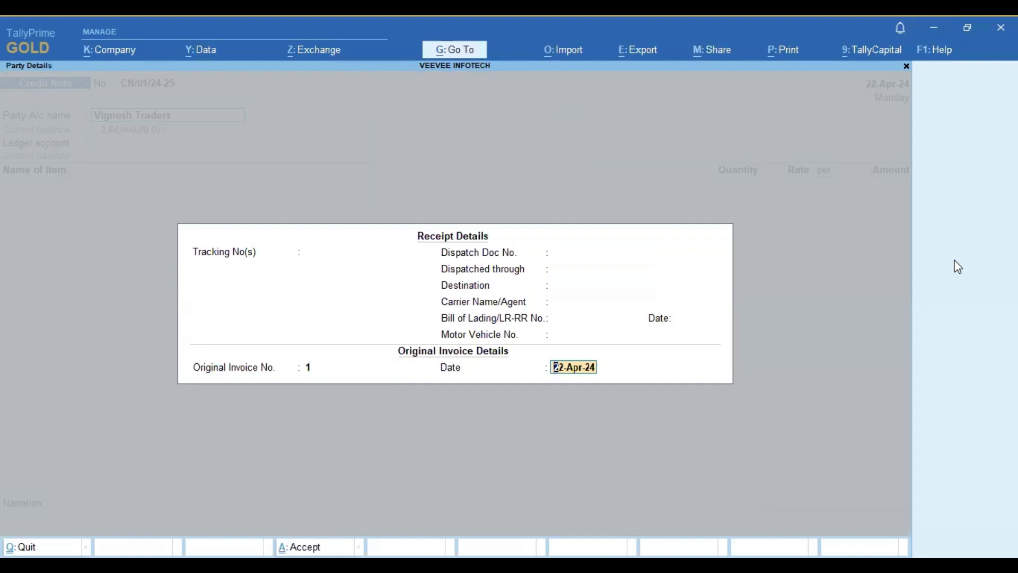
{"action": "type", "text": "18.04"}
{"action": "key", "text": "Return"}
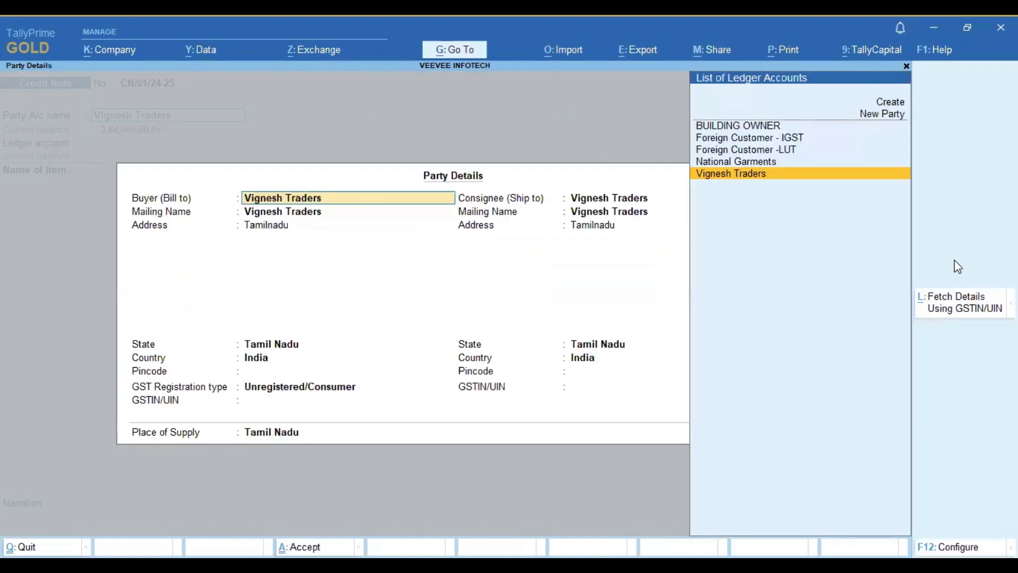
- Accept the default party details for Vignesh Traders and choose Sales A/c as the ledger account
{"action": "key", "text": "Return"}
{"action": "key", "text": "Return"}
{"action": "key", "text": "Return"}
{"action": "key", "text": "Return"}
{"action": "key", "text": "Return"}
{"action": "key", "text": "Return"}
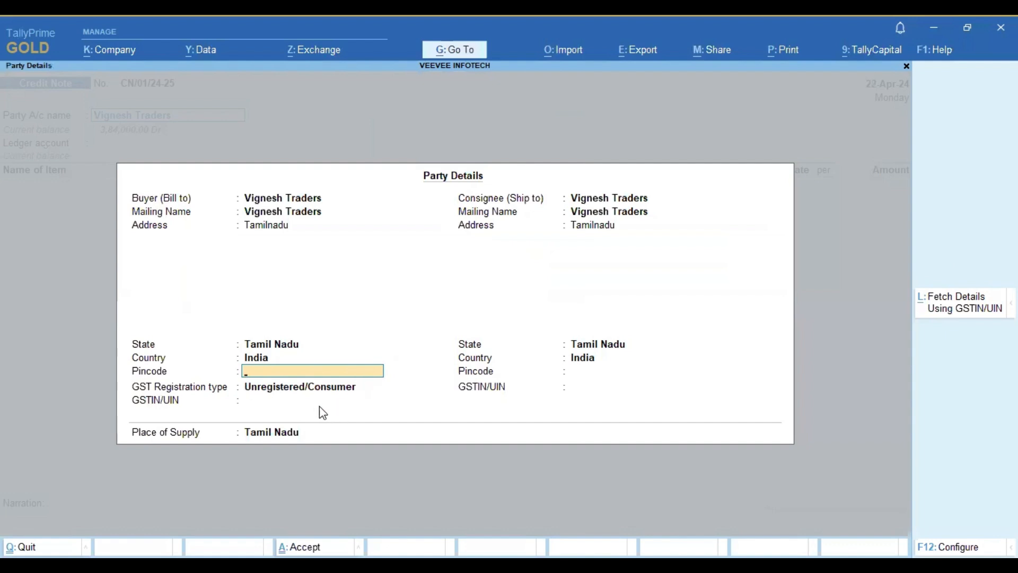
{"action": "key", "text": "ctrl+a"}
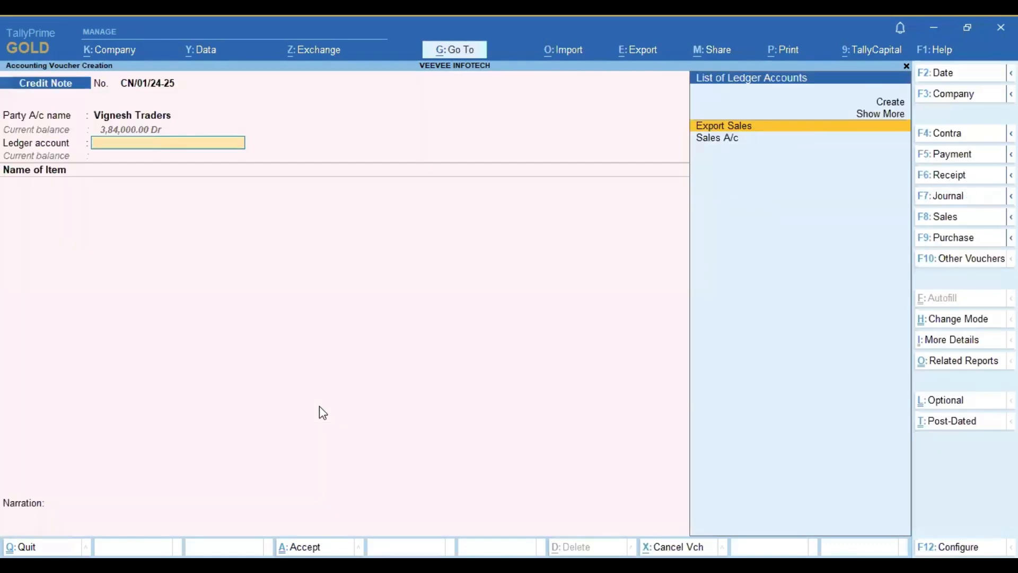
{"action": "key", "text": "Return"}
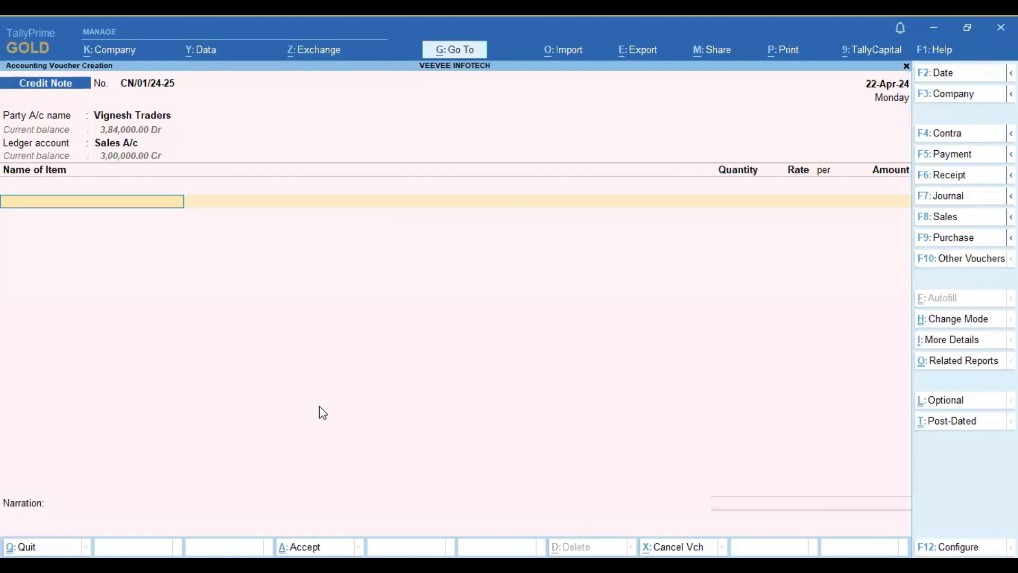
- Add the stock item TV with a quantity of 5 PCS at a rate of 20,000.00 and finish the item list
{"action": "key", "text": "Down"}
{"action": "key", "text": "Down"}
{"action": "key", "text": "Down"}
{"action": "key", "text": "Down"}
{"action": "key", "text": "Down"}
{"action": "key", "text": "Down"}
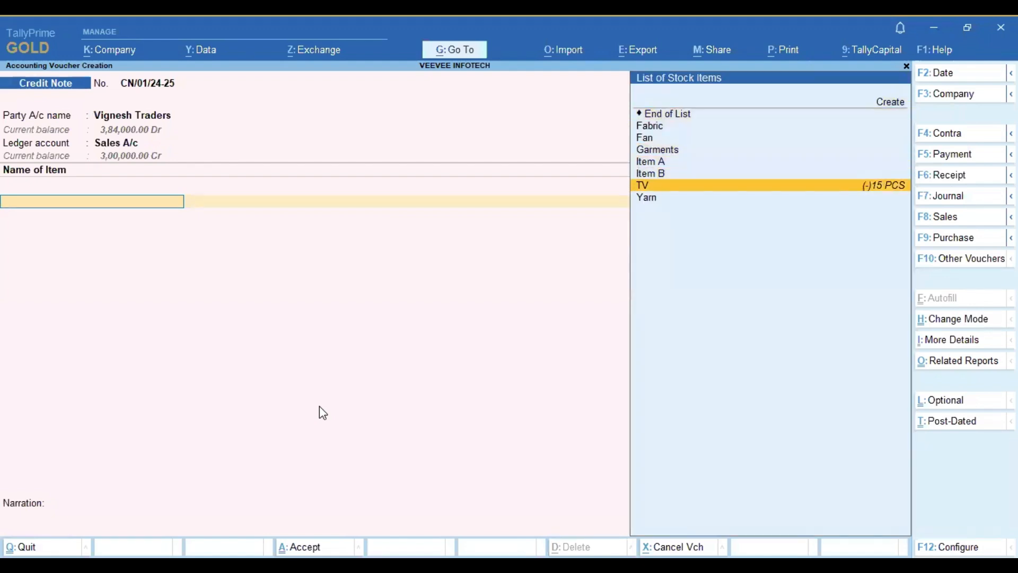
{"action": "key", "text": "Return"}
{"action": "type", "text": "5"}
{"action": "key", "text": "Return"}
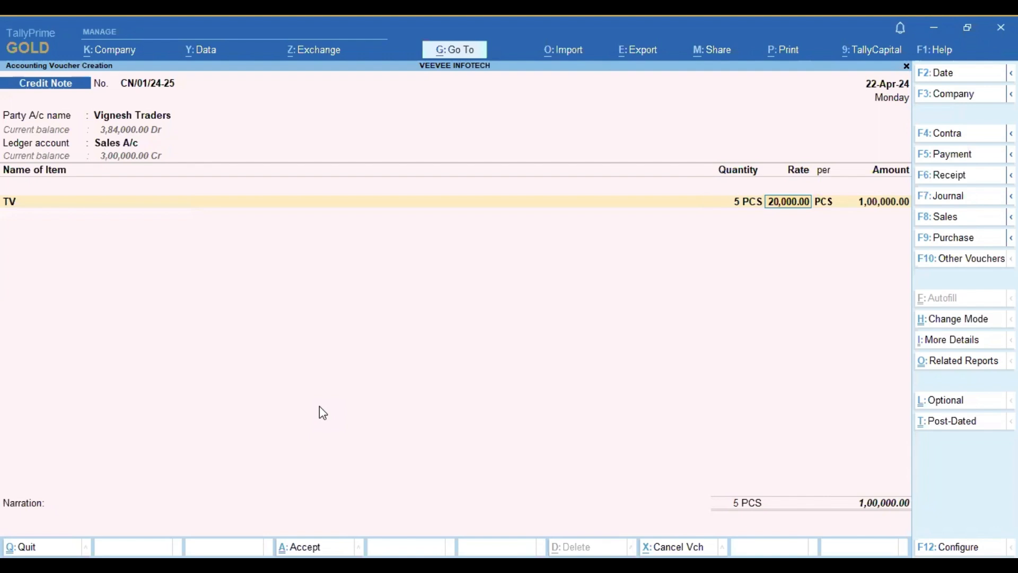
{"action": "key", "text": "Return"}
{"action": "key", "text": "Return"}
{"action": "key", "text": "Return"}
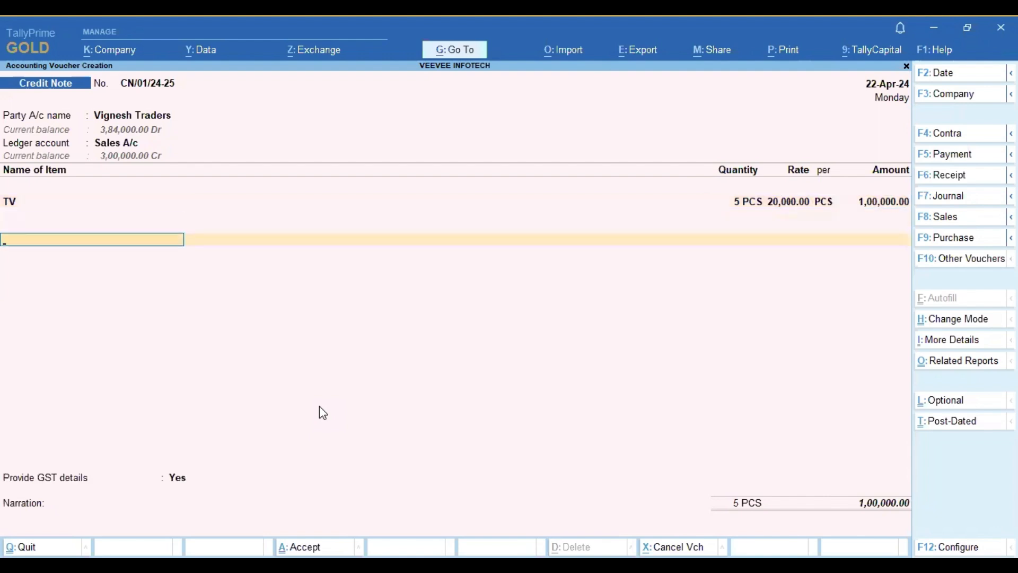
- Add the OUTPUT CGST and OUTPUT SGST tax ledgers to the credit note
{"action": "type", "text": "Out"}
{"action": "key", "text": "Return"}
{"action": "key", "text": "Return"}
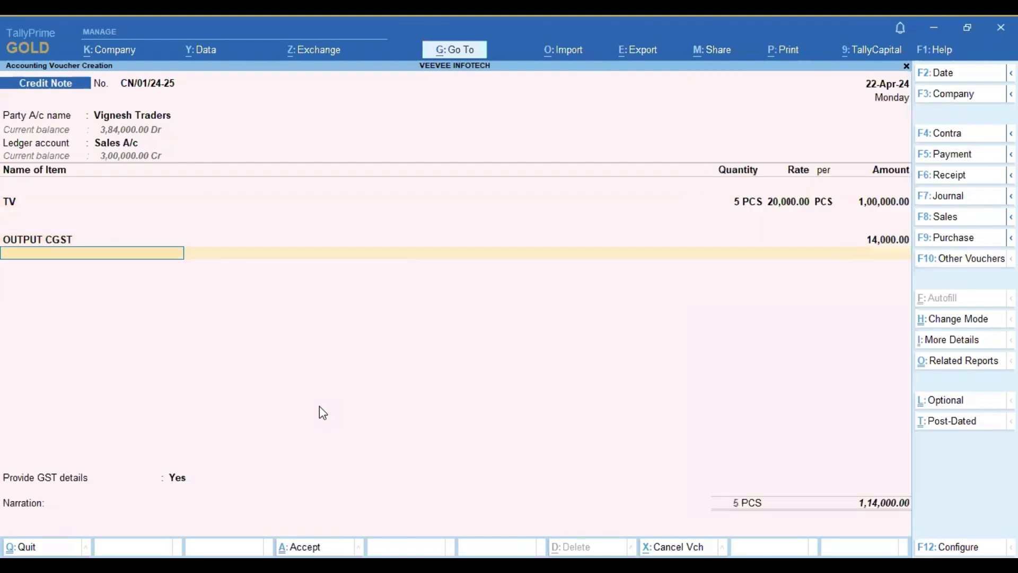
{"action": "type", "text": "Output s"}
{"action": "key", "text": "Return"}
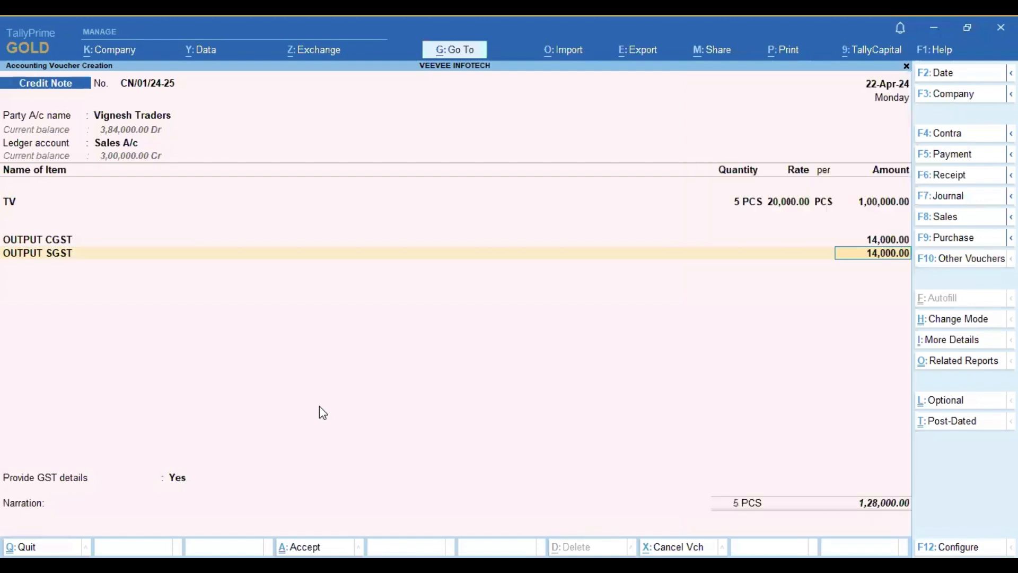
{"action": "key", "text": "Return"}
{"action": "key", "text": "Return"}
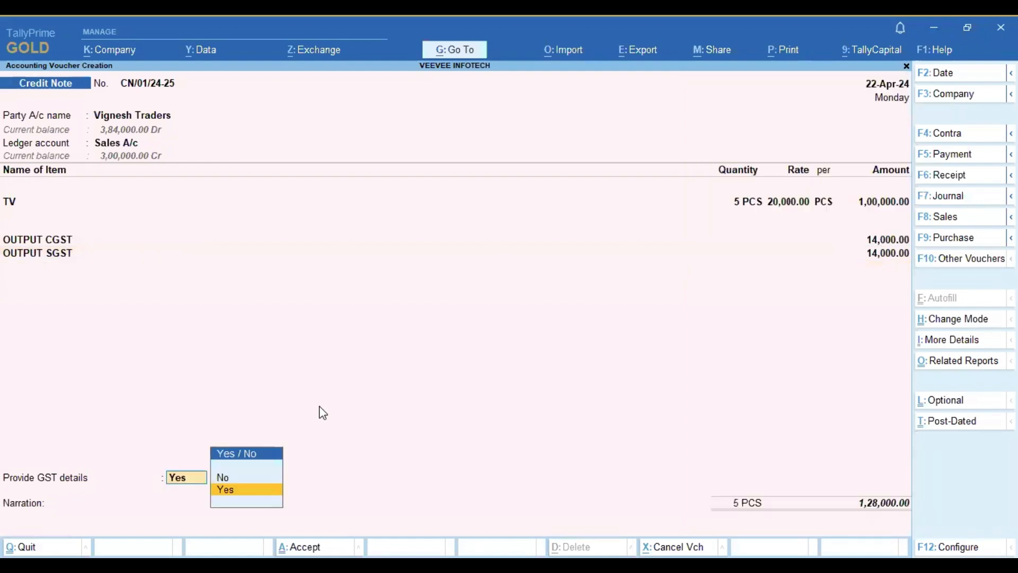
- Provide GST details with reason 01-Sales Return, buyer's debit note number CN/01/24-25 and date 22-04-24
{"action": "key", "text": "Return"}
{"action": "key", "text": "Down"}
{"action": "key", "text": "Return"}
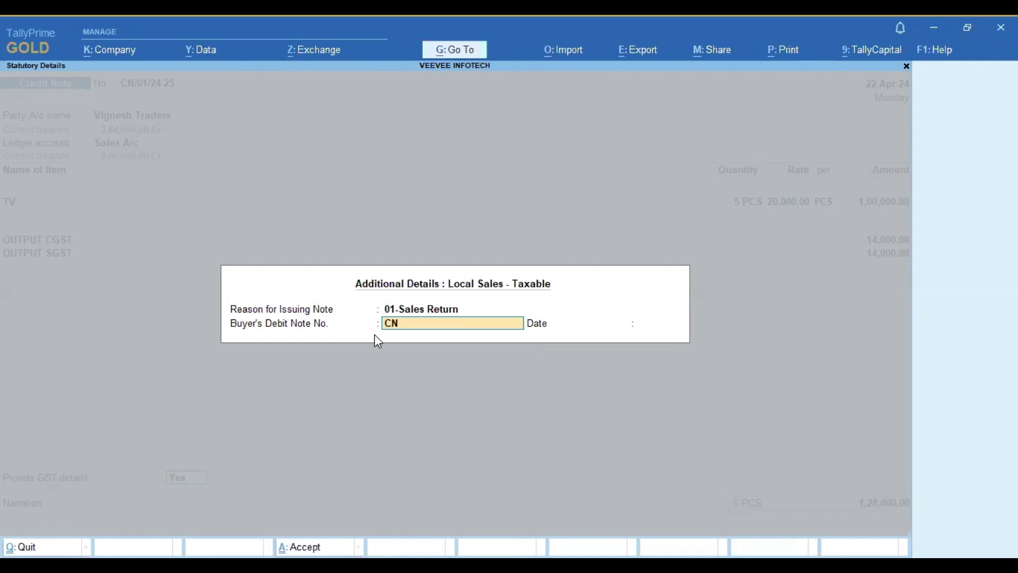
{"action": "type", "text": "01/24-25"}
{"action": "key", "text": "Return"}
{"action": "type", "text": "22-"}
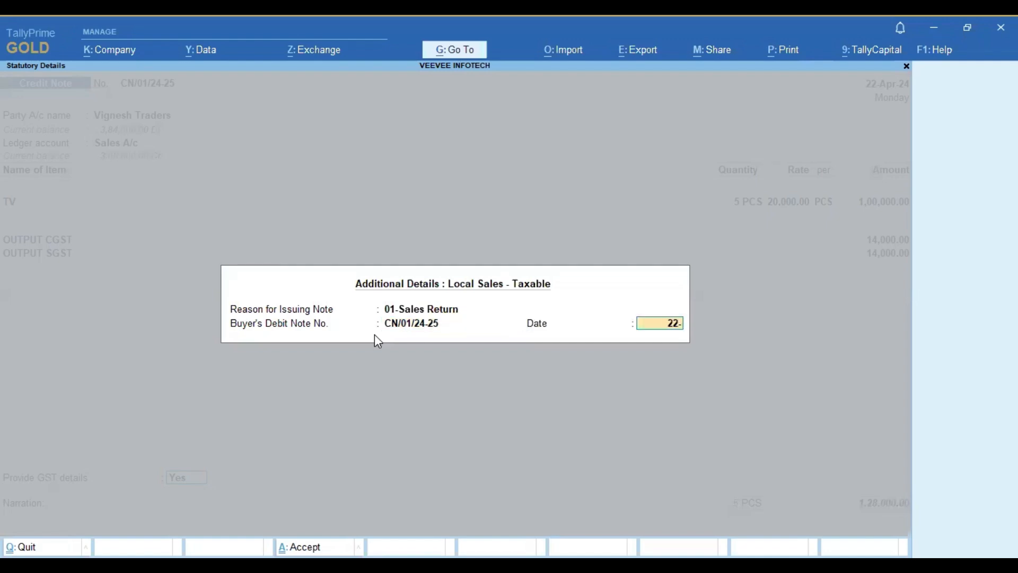
{"action": "type", "text": "04-24"}
{"action": "key", "text": "Return"}
{"action": "key", "text": "Return"}
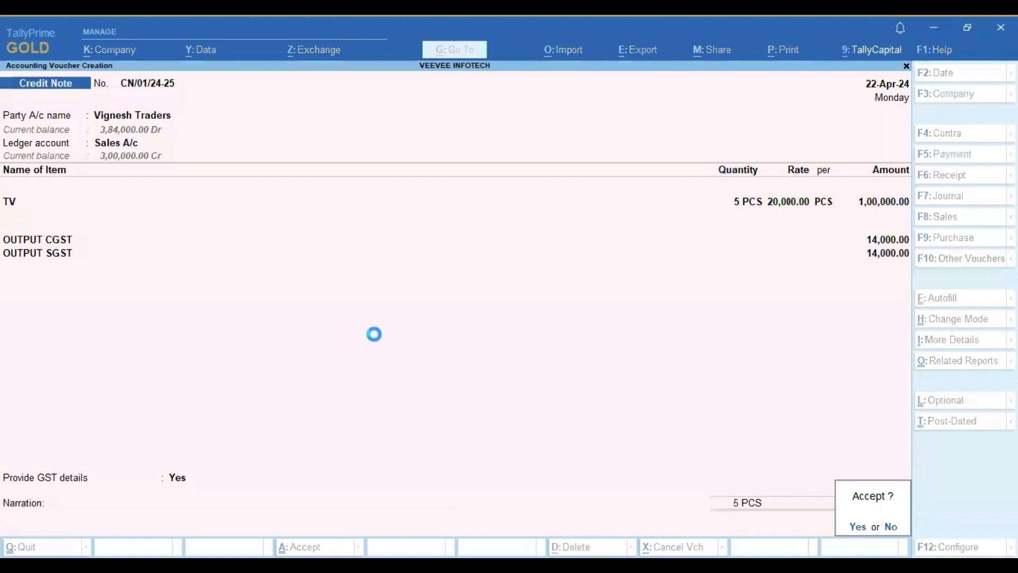
- Accept the completed credit note and return to the Gateway of Tally
{"action": "key", "text": "Return"}
{"action": "key", "text": "Escape"}
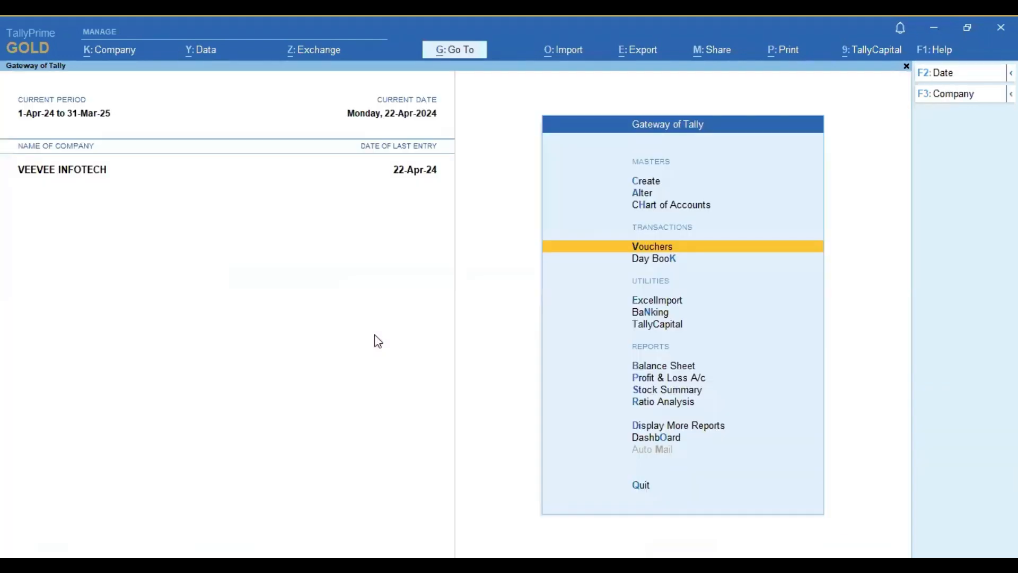
{"action": "key", "text": "Escape"}
{"action": "key", "text": "Escape"}
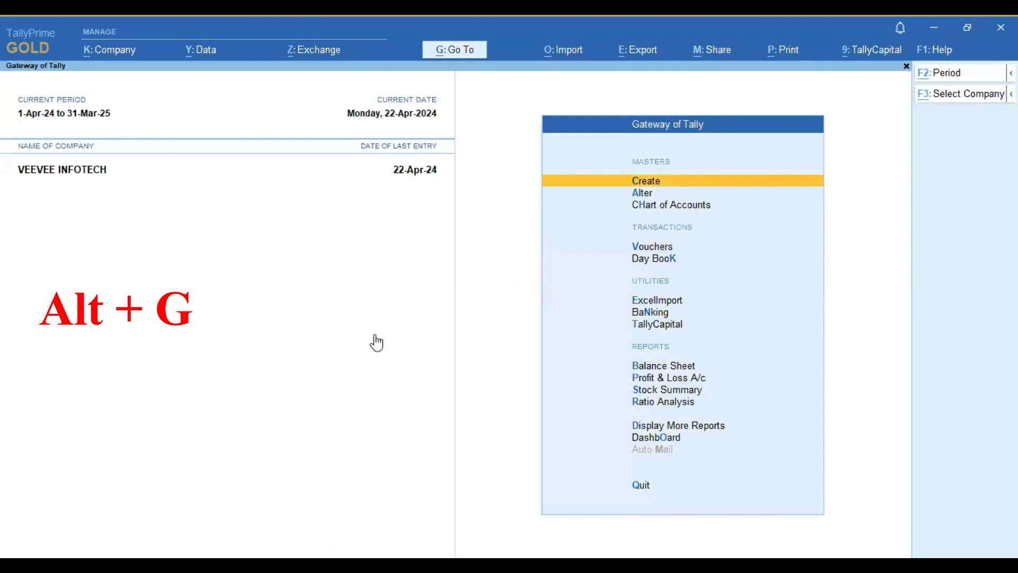
- Open the GSTR-1 report for the period 1-Apr-24 to 30-Apr-24
{"action": "key", "text": "alt+g"}
{"action": "type", "text": "GSTR"}
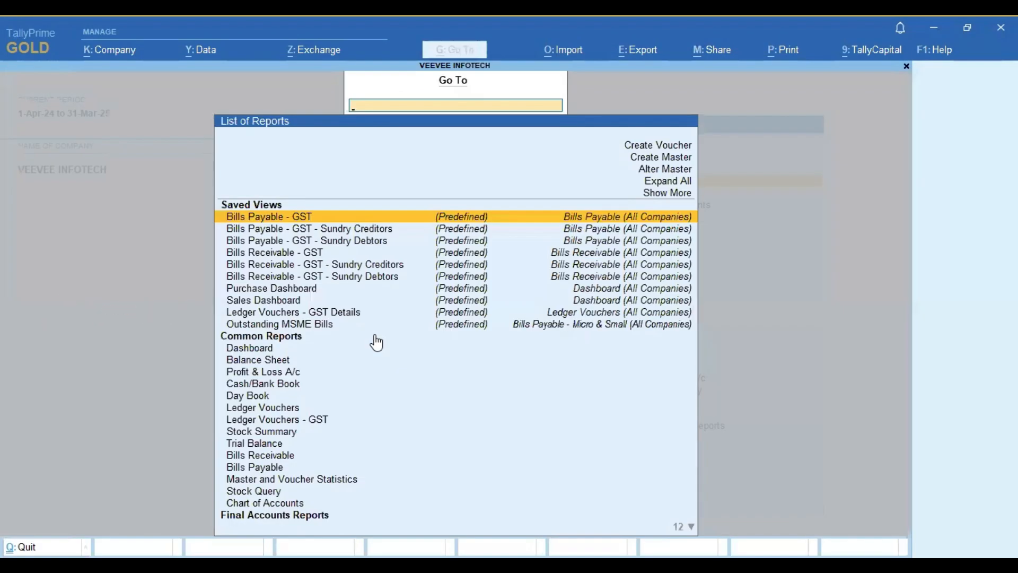
{"action": "type", "text": "1"}
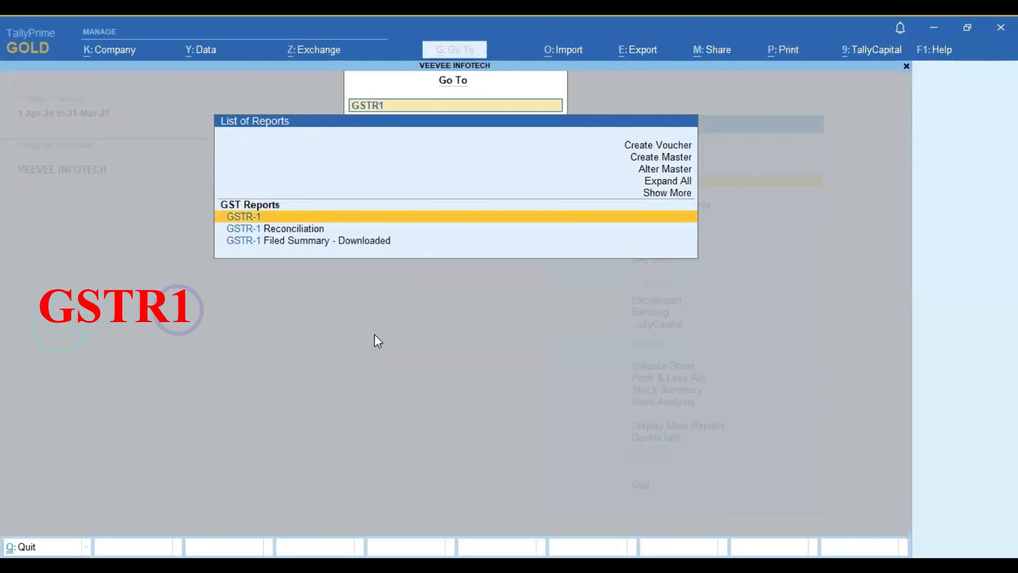
{"action": "key", "text": "Return"}
{"action": "key", "text": "Return"}
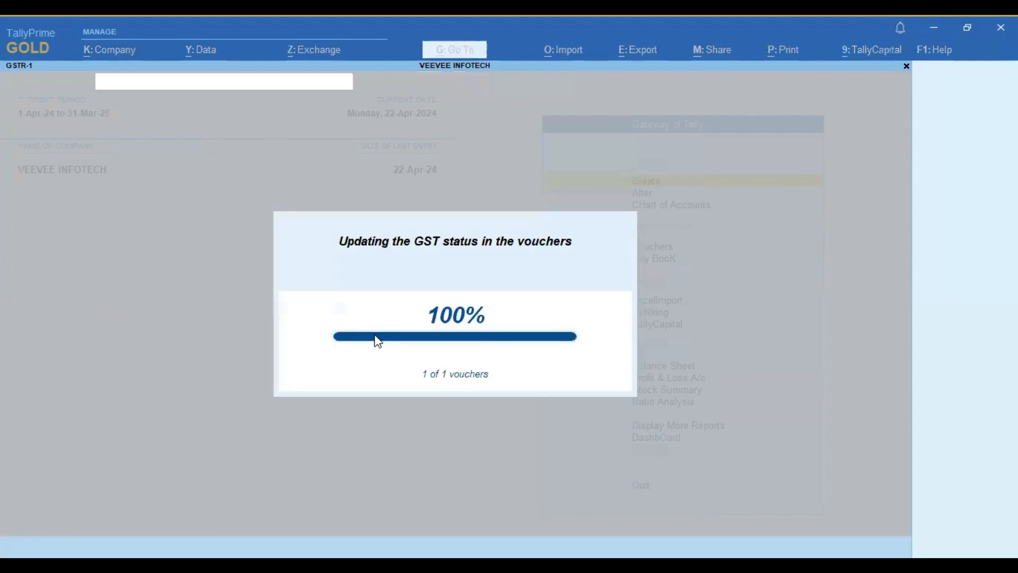
{"action": "key", "text": "Down"}
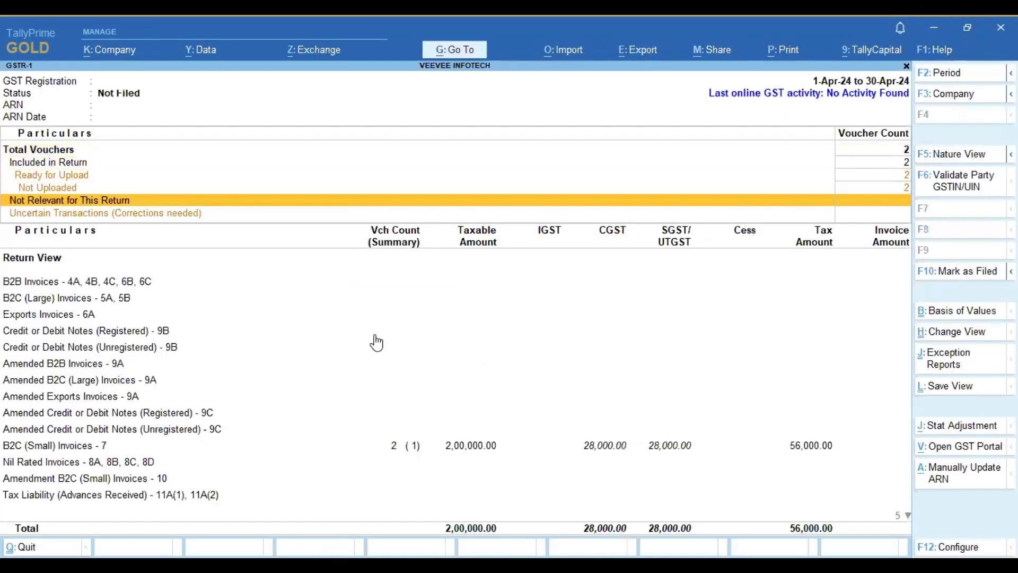
{"action": "key", "text": "F2"}
{"action": "key", "text": "Return"}
{"action": "key", "text": "Return"}
- Examine the GSTR-1 return sections, comparing B2C (Small) Invoices - 7 with Credit or Debit Notes (Unregistered) - 9B
{"action": "key", "text": "Down"}
{"action": "key", "text": "Down"}
{"action": "key", "text": "Down"}
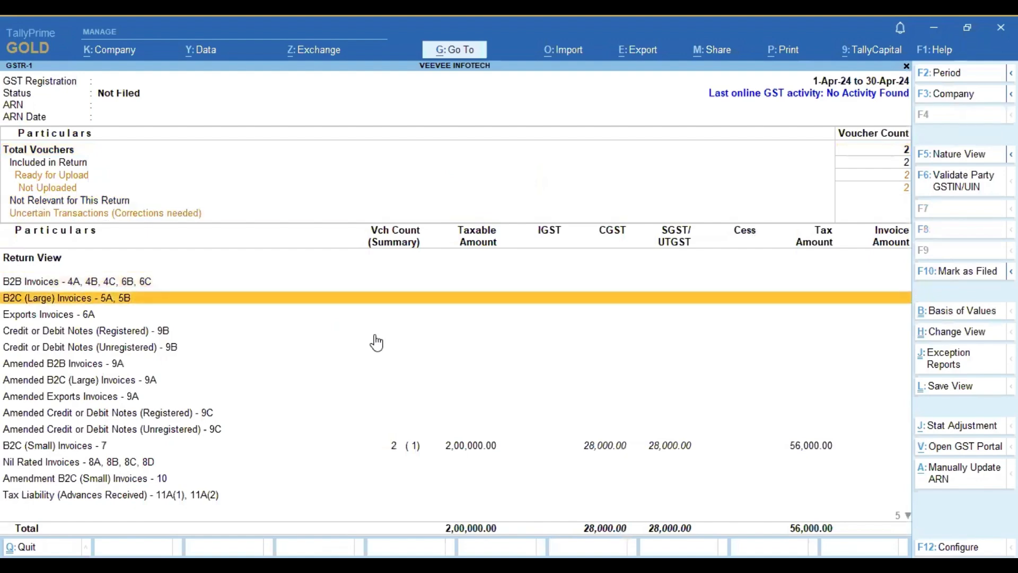
{"action": "key", "text": "Down"}
{"action": "key", "text": "Down"}
{"action": "key", "text": "Down"}
{"action": "key", "text": "Down"}
{"action": "key", "text": "Down"}
{"action": "key", "text": "Down"}
{"action": "key", "text": "Down"}
{"action": "key", "text": "Down"}
{"action": "key", "text": "Down"}
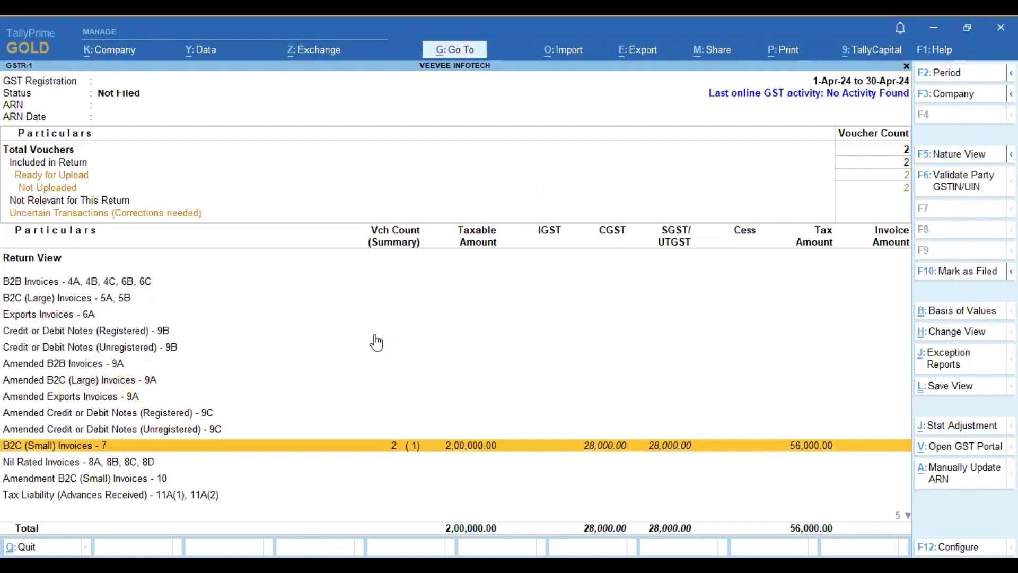
{"action": "key", "text": "Up"}
{"action": "key", "text": "Up"}
{"action": "key", "text": "Up"}
{"action": "key", "text": "Up"}
{"action": "key", "text": "Up"}
{"action": "key", "text": "Up"}
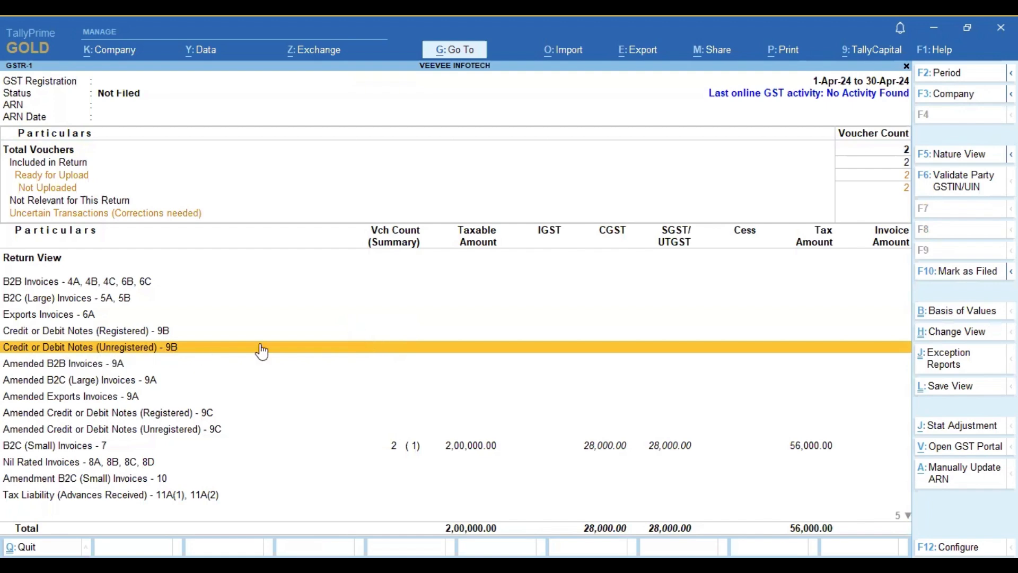
- Drill into B2C (Small) Invoices - 7 down to the voucher register for Tamil Nadu - 28%
{"action": "key", "text": "Down"}
{"action": "key", "text": "Down"}
{"action": "key", "text": "Down"}
{"action": "key", "text": "Down"}
{"action": "key", "text": "Down"}
{"action": "key", "text": "Down"}
{"action": "key", "text": "Return"}
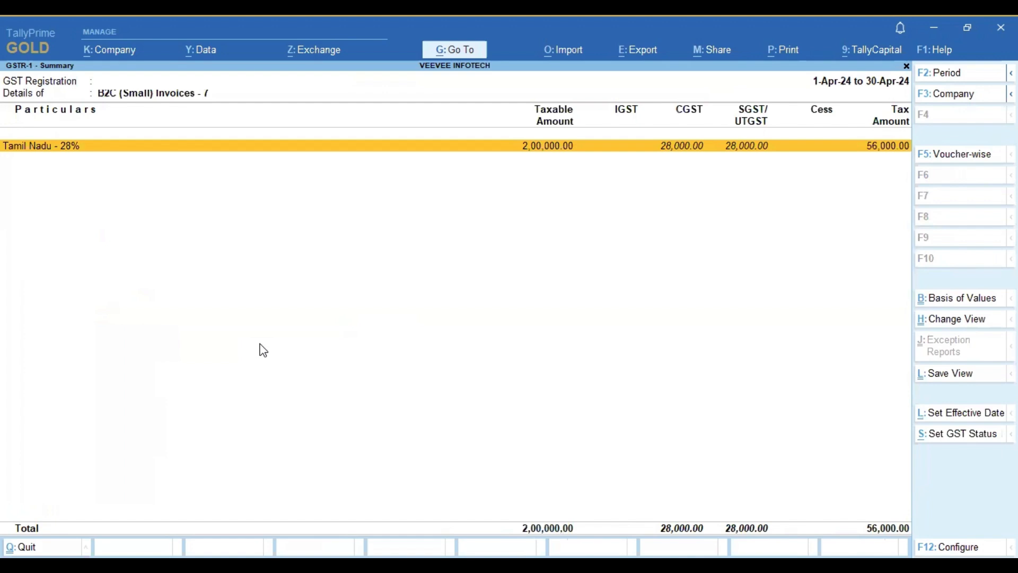
{"action": "key", "text": "Return"}
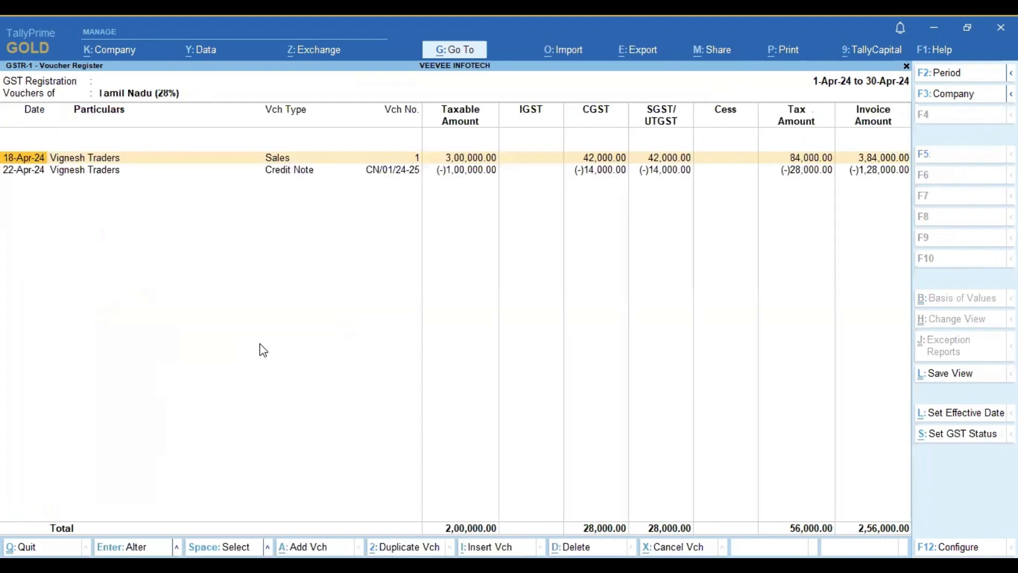
- Review the register's sales and credit note vouchers, recheck the B2C (Small) summary, and return to the GSTR-1 overview
{"action": "key", "text": "Down"}
{"action": "key", "text": "Up"}
{"action": "key", "text": "Escape"}
{"action": "key", "text": "Escape"}
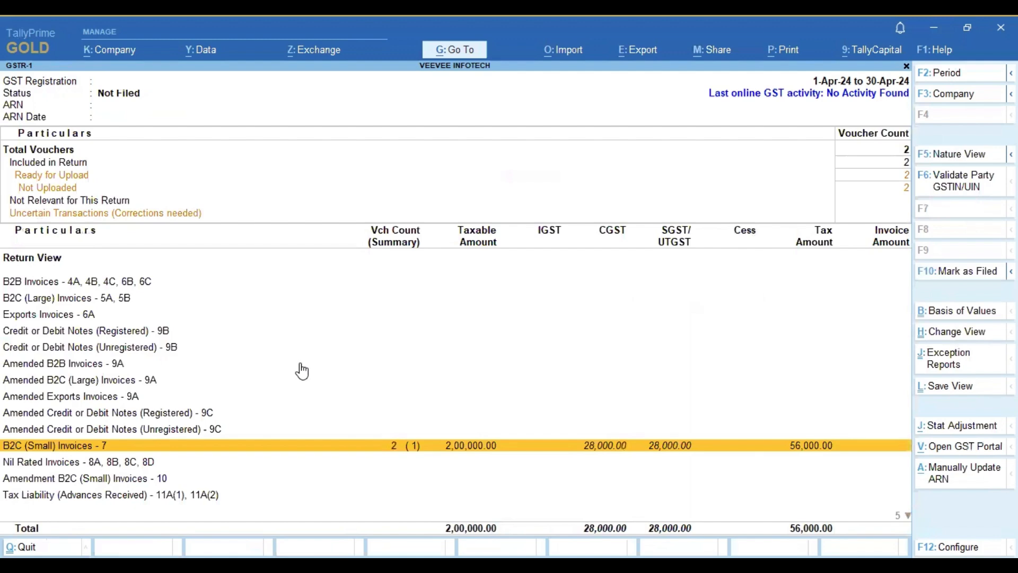
{"action": "key", "text": "Return"}
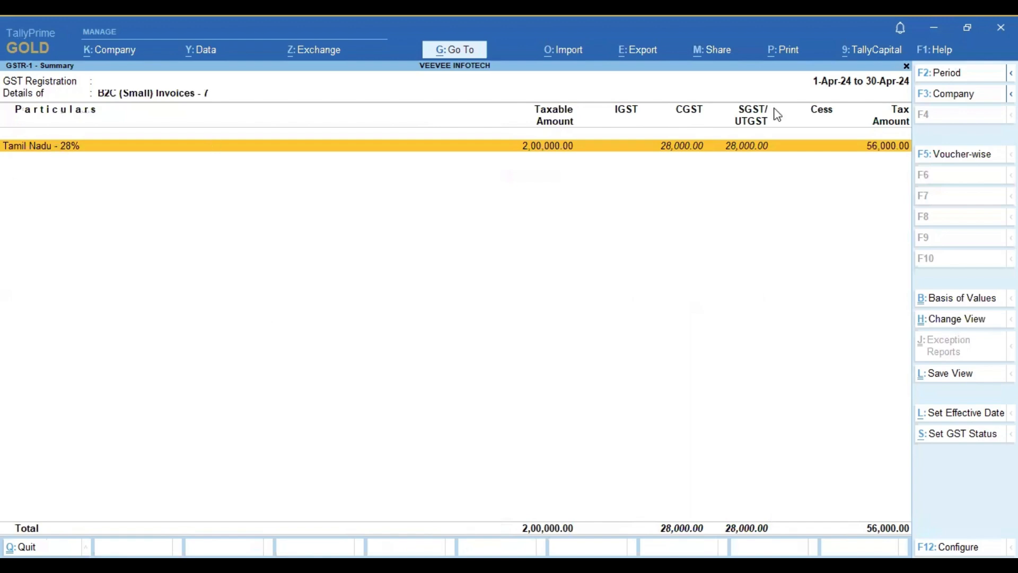
{"action": "key", "text": "Escape"}
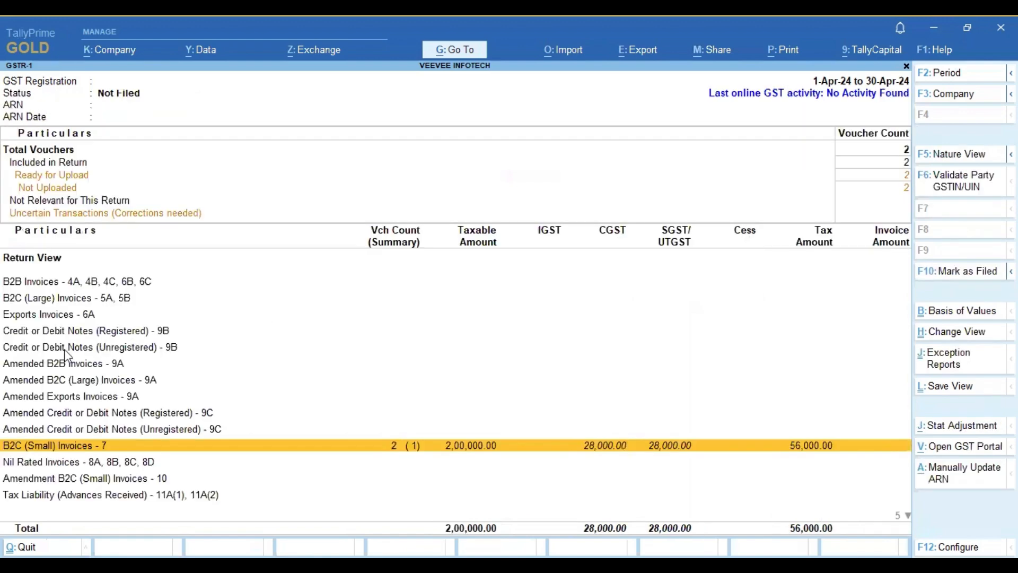